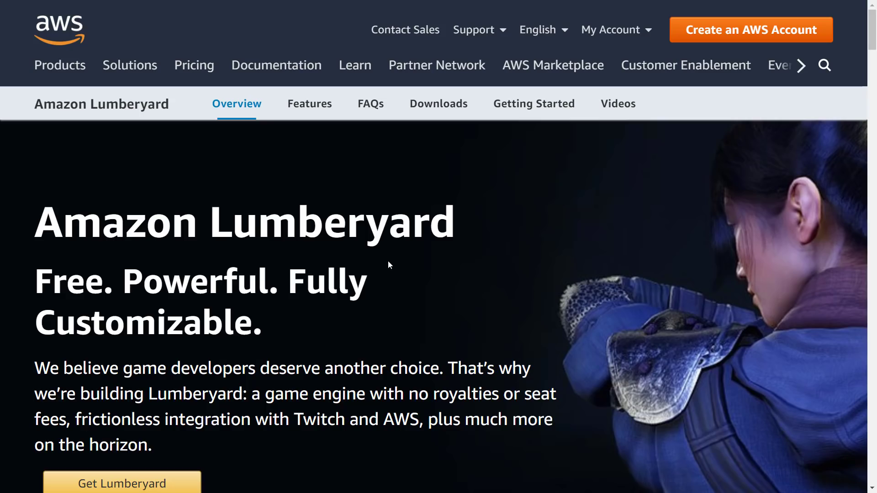
Scroll through the Amazon Lumberyard overview page down to the From the Blog cards.
scroll(388, 265, down, 4)
scroll(389, 270, up, 2)
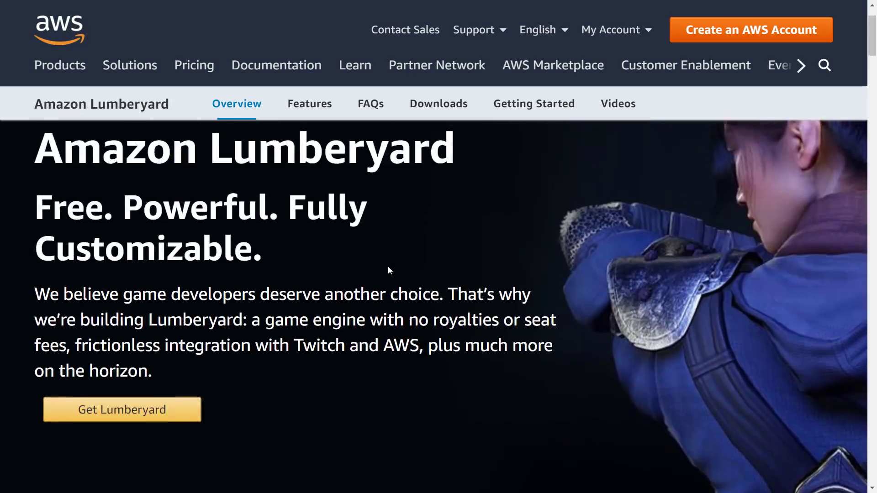
scroll(389, 271, down, 10)
scroll(389, 271, down, 15)
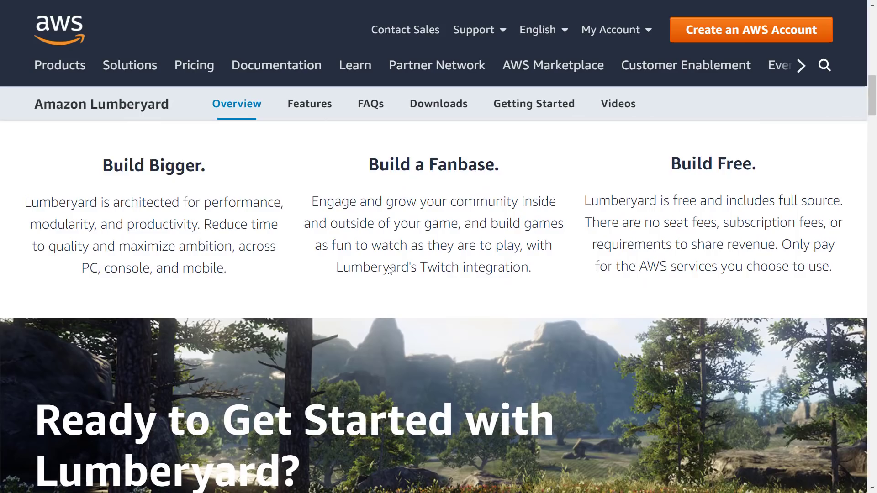
scroll(388, 267, down, 17)
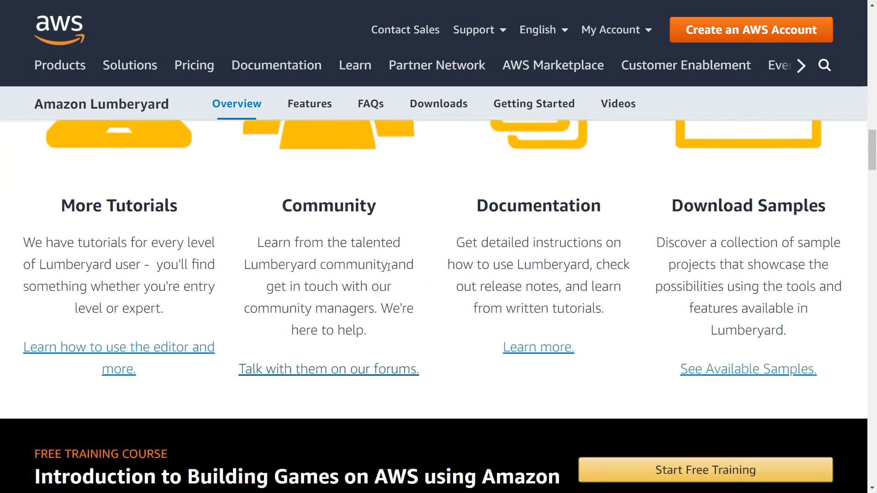
scroll(389, 268, down, 2)
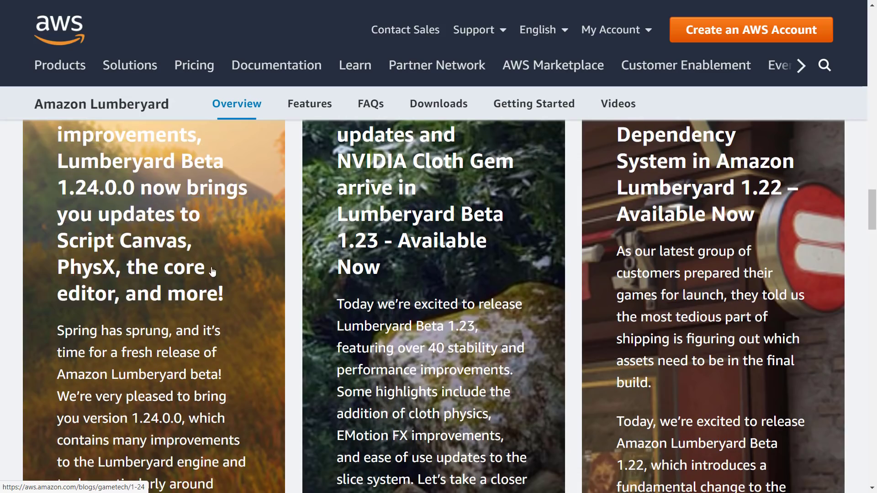
scroll(232, 289, up, 11)
scroll(233, 289, down, 10)
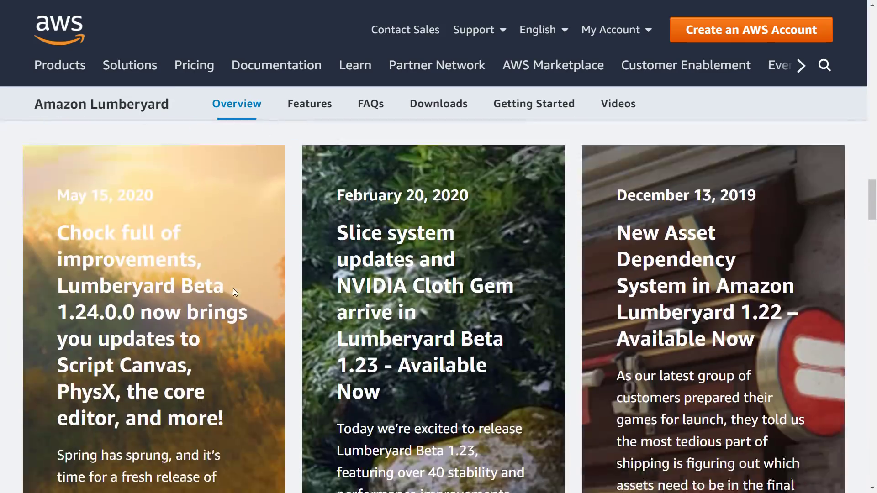
scroll(278, 320, up, 19)
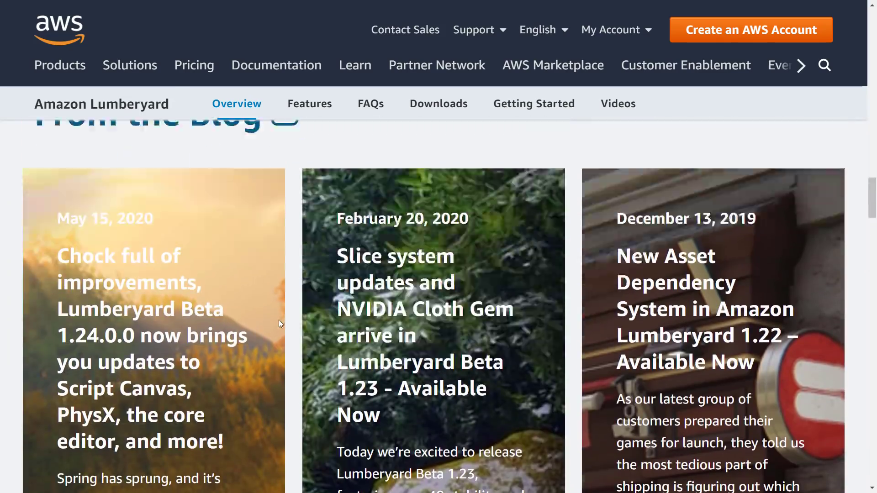
scroll(279, 319, up, 16)
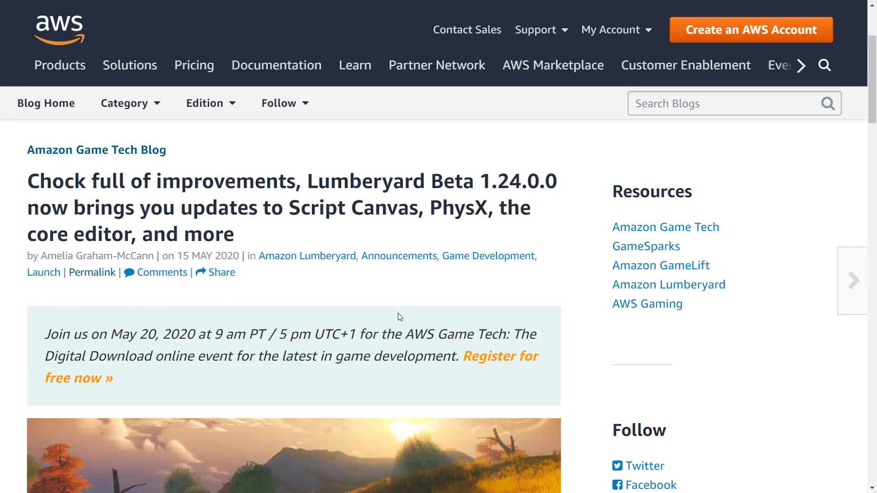
Read down the Lumberyard Beta 1.24.0.0 blog post to its 'read the full release notes here' link.
ctrl+scroll(398, 315, up, 2)
scroll(399, 317, up, 3)
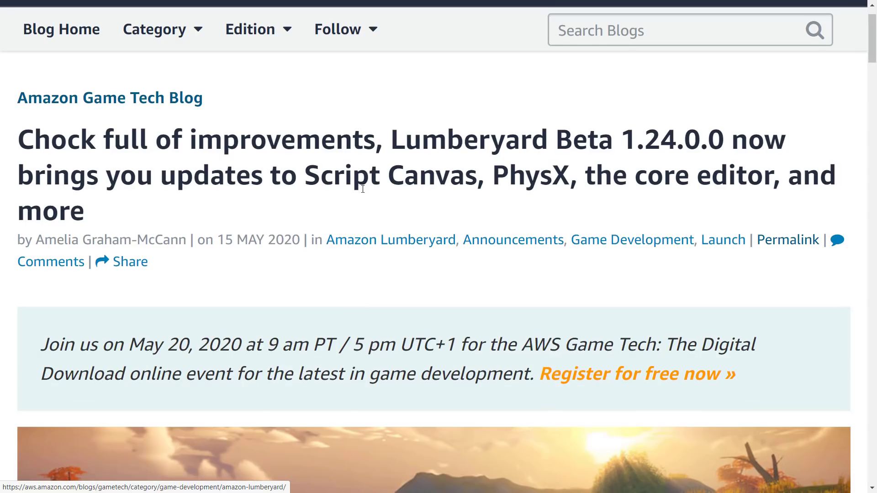
scroll(363, 188, down, 2)
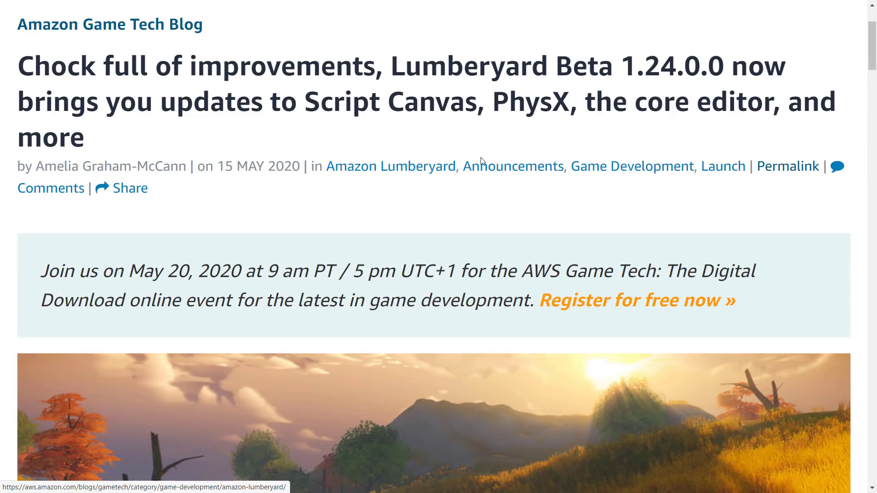
scroll(449, 280, down, 15)
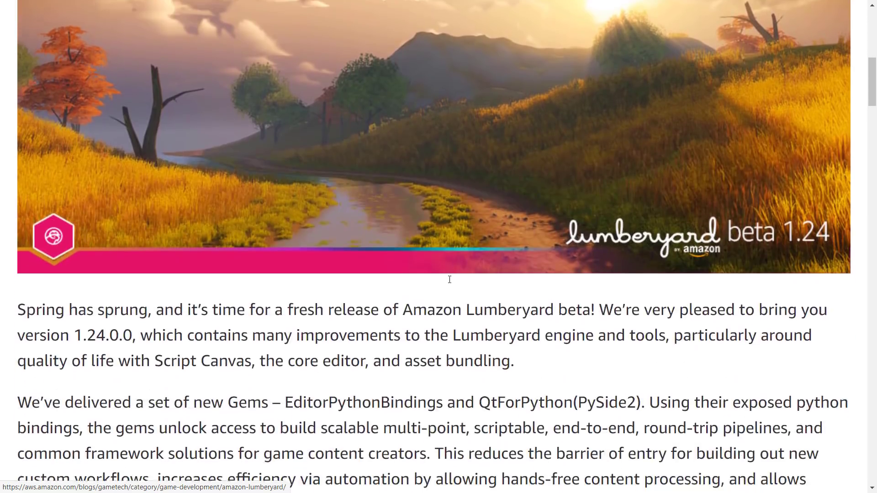
scroll(449, 279, down, 3)
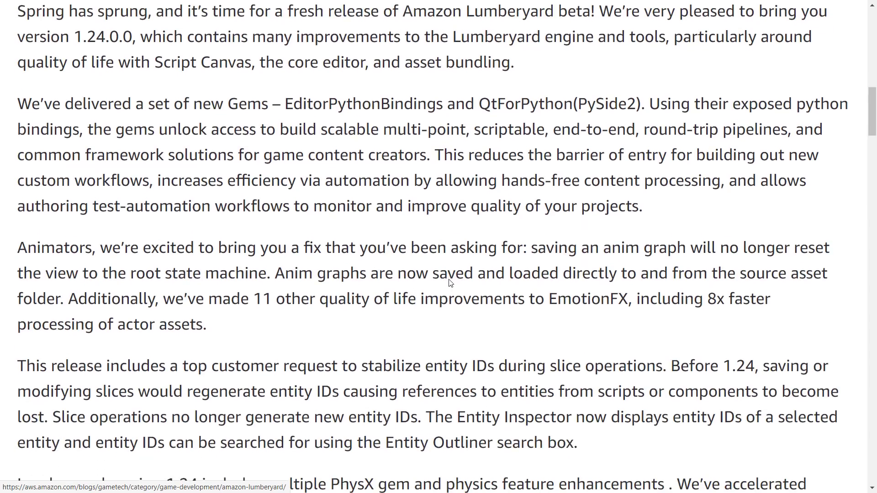
scroll(449, 280, down, 6)
scroll(449, 280, down, 14)
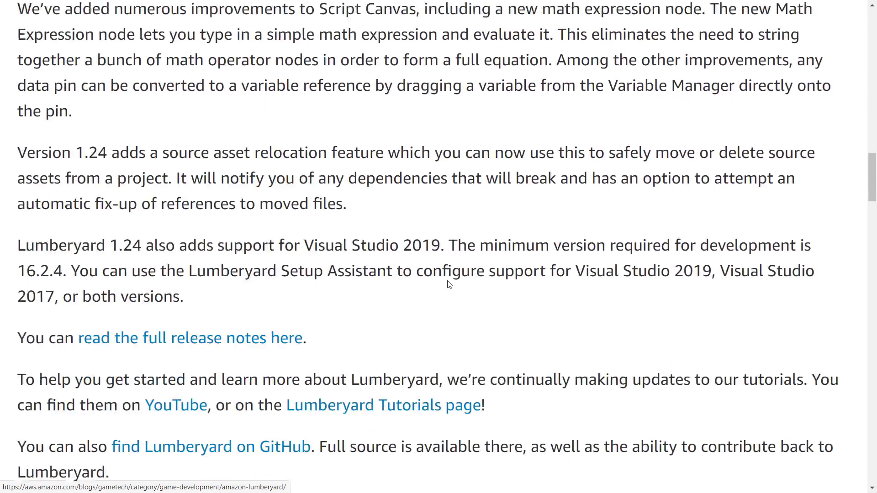
scroll(449, 284, down, 2)
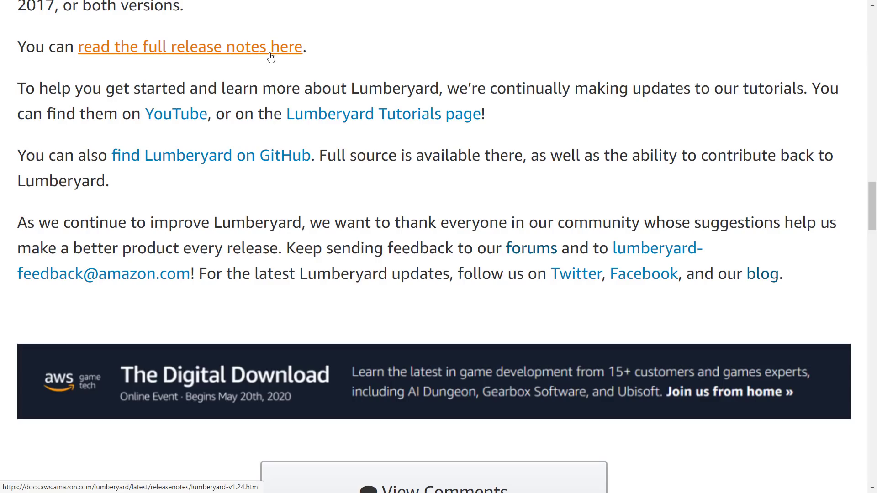
Open the full Lumberyard Beta 1.24 release notes and scroll through the Highlights.
click(256, 51)
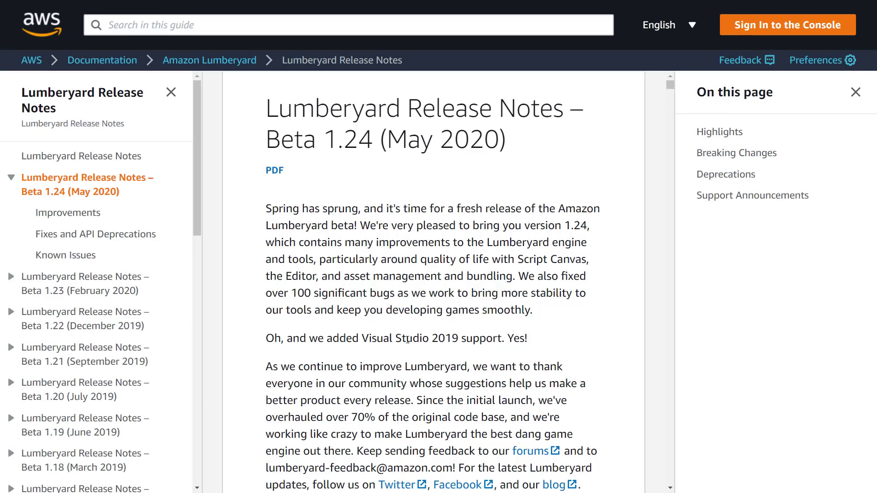
scroll(429, 325, down, 3)
scroll(428, 325, down, 1)
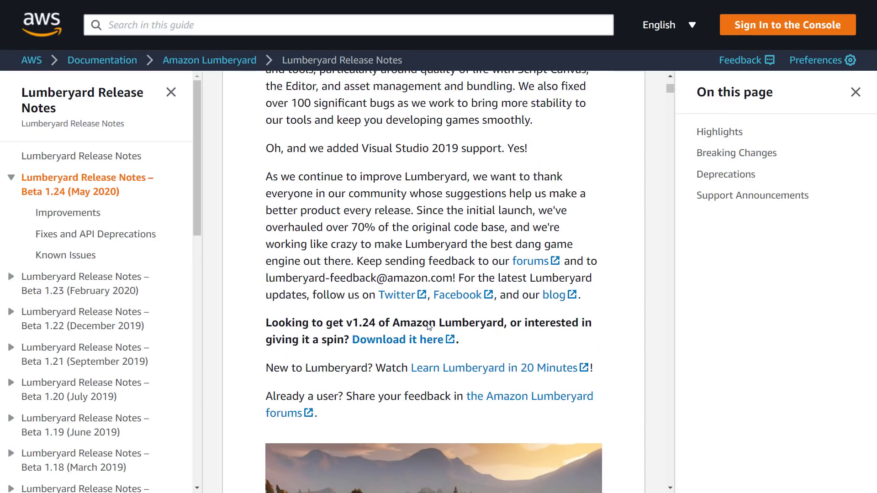
scroll(429, 325, down, 1)
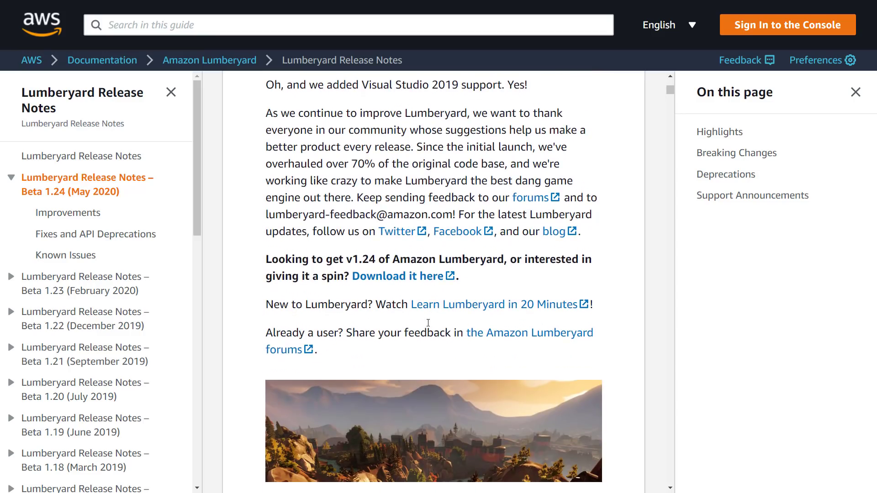
scroll(428, 323, down, 9)
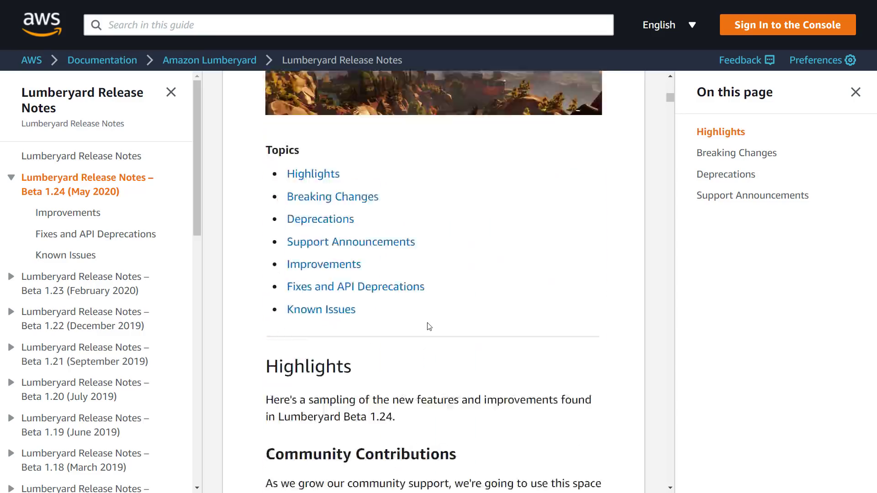
scroll(429, 325, down, 4)
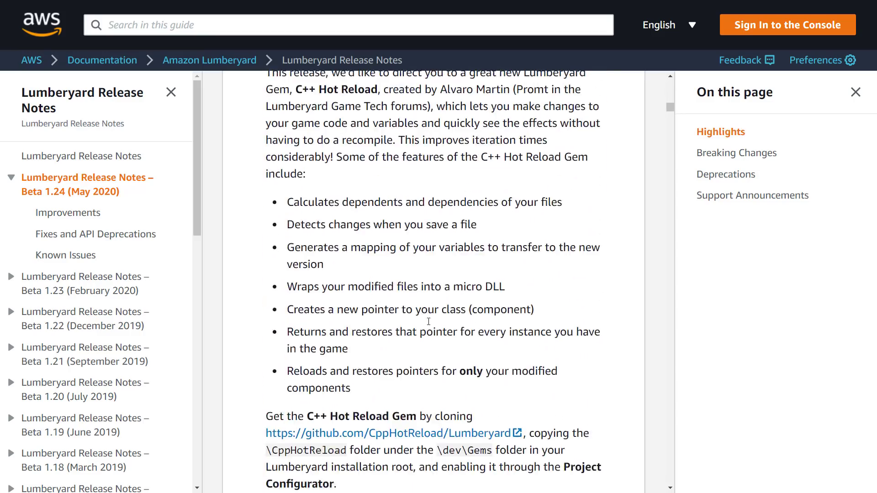
Select the 'Visual Studio 2019 support' phrase in the Highlights section.
scroll(428, 325, up, 10)
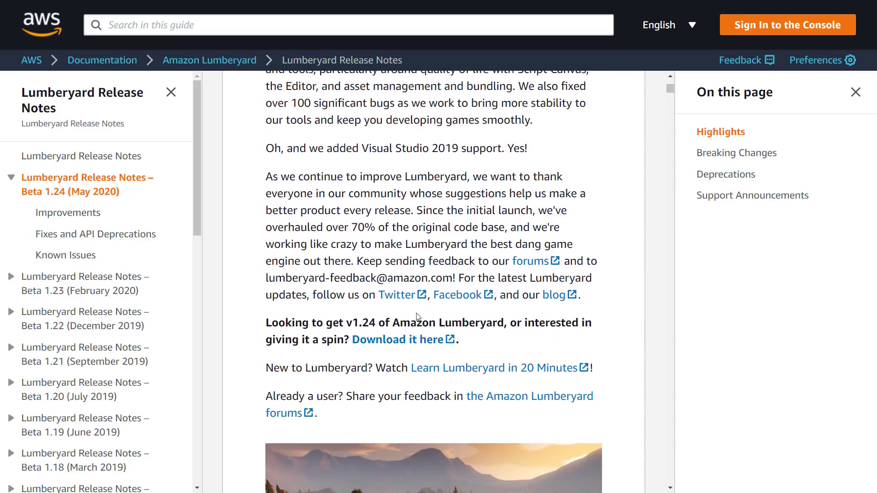
drag(358, 151, 479, 149)
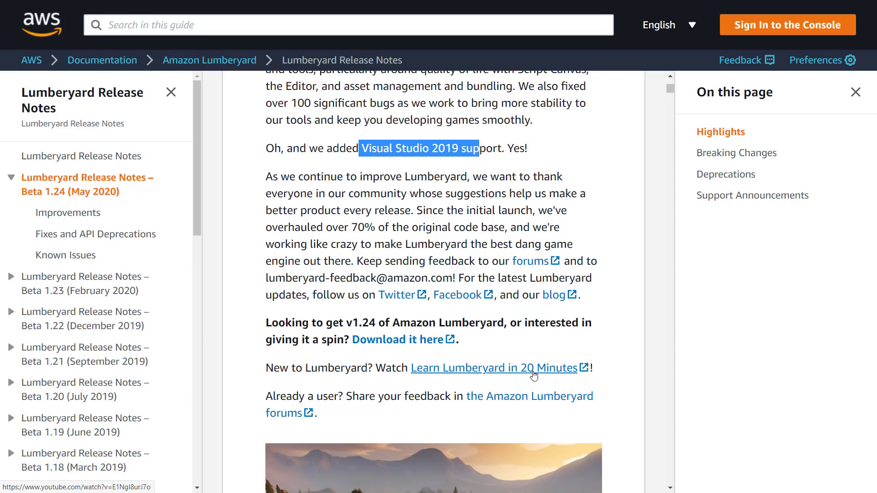
scroll(534, 376, down, 3)
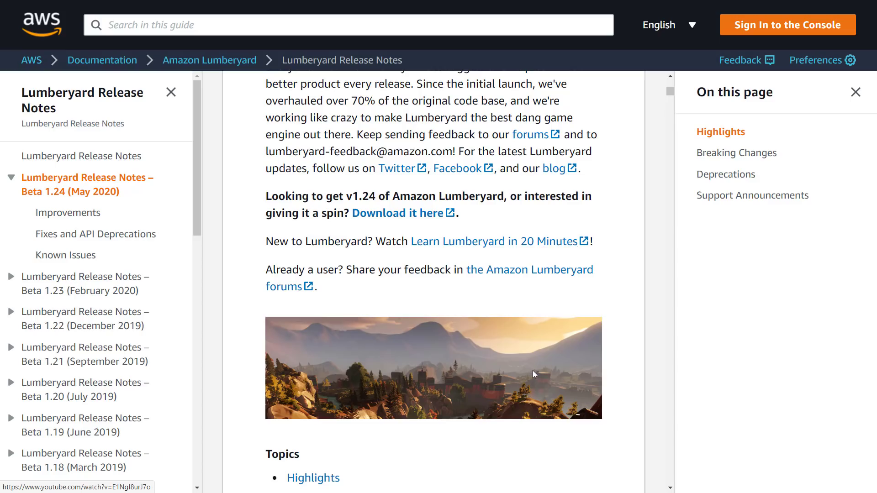
Switch to the Project Configurator's five-project list, then bring up the C:\dev folder in File Explorer.
key(alt+Tab)
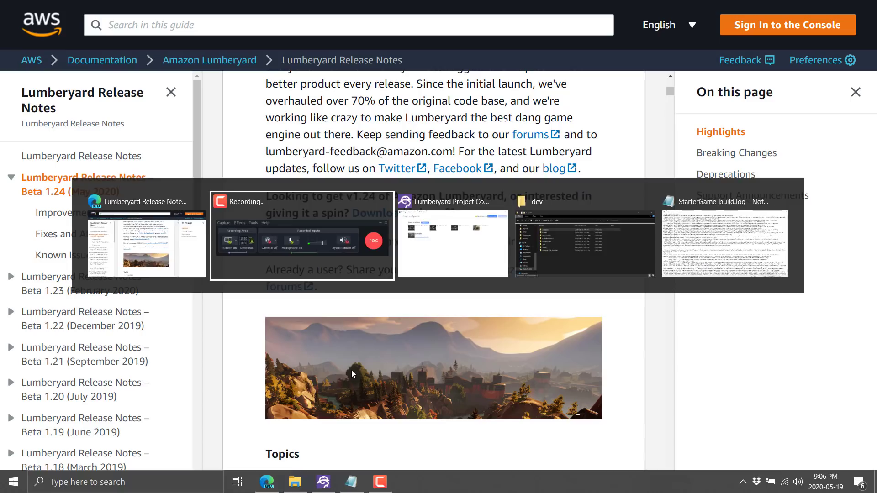
key(alt+Tab)
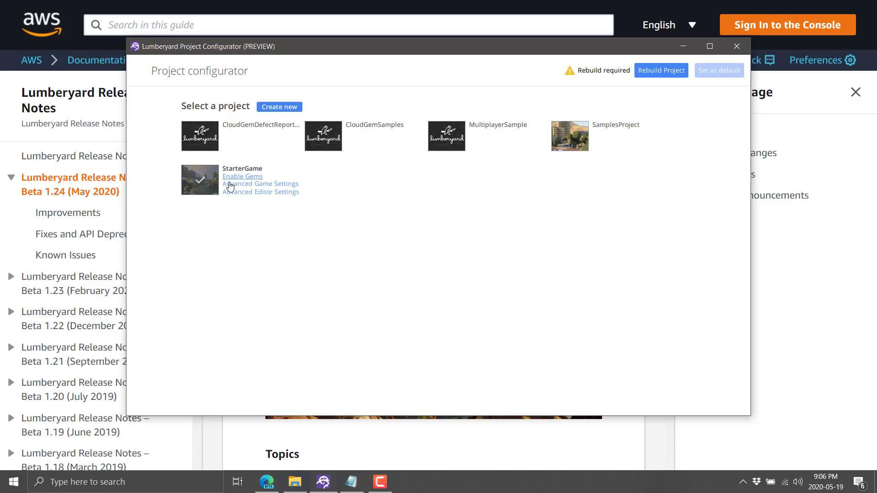
click(295, 482)
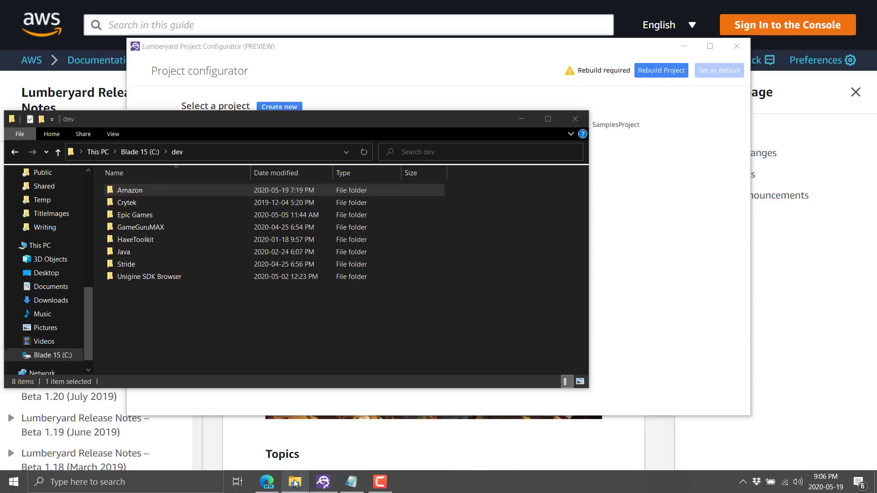
right_click(130, 190)
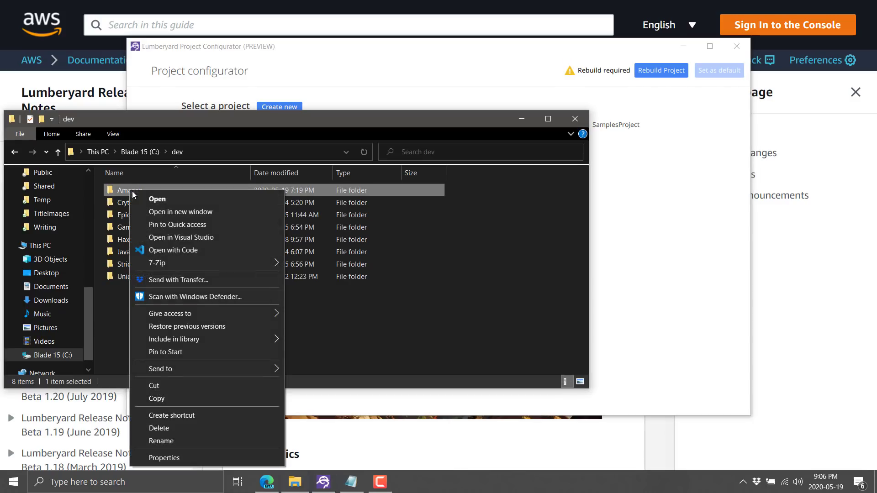
click(160, 457)
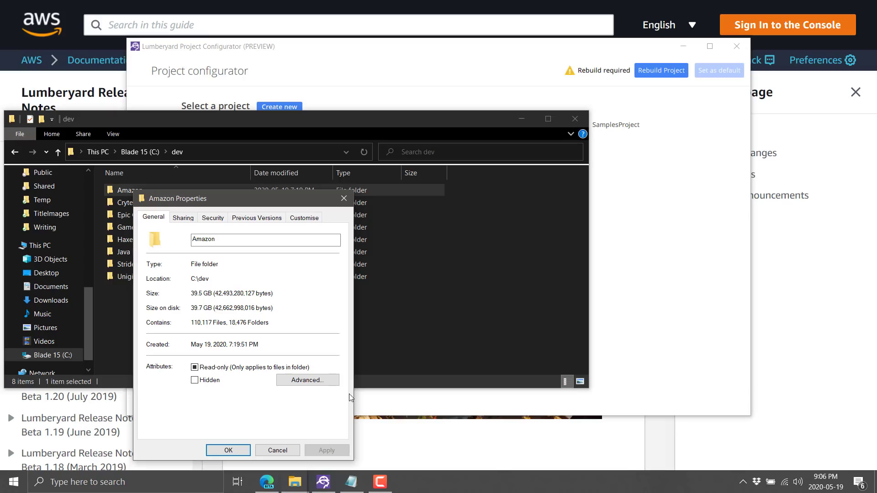
click(343, 198)
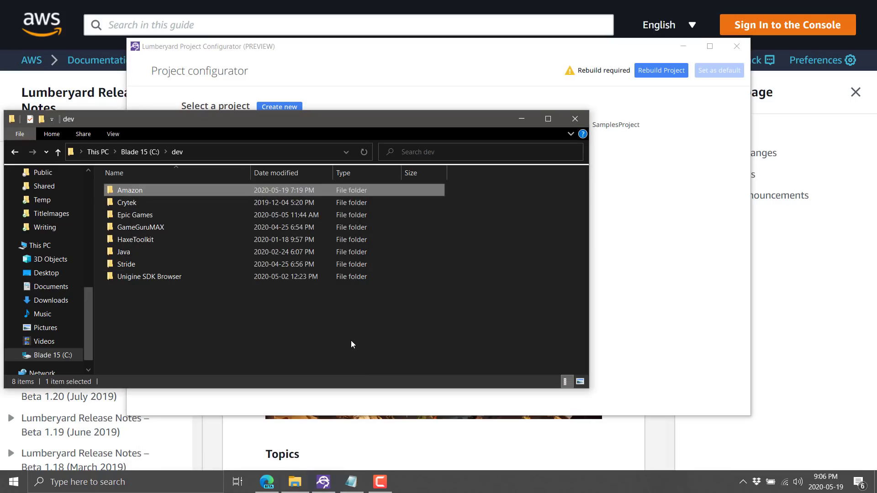
Bring the Project Configurator, with StarterGame current, back in front of File Explorer.
click(503, 54)
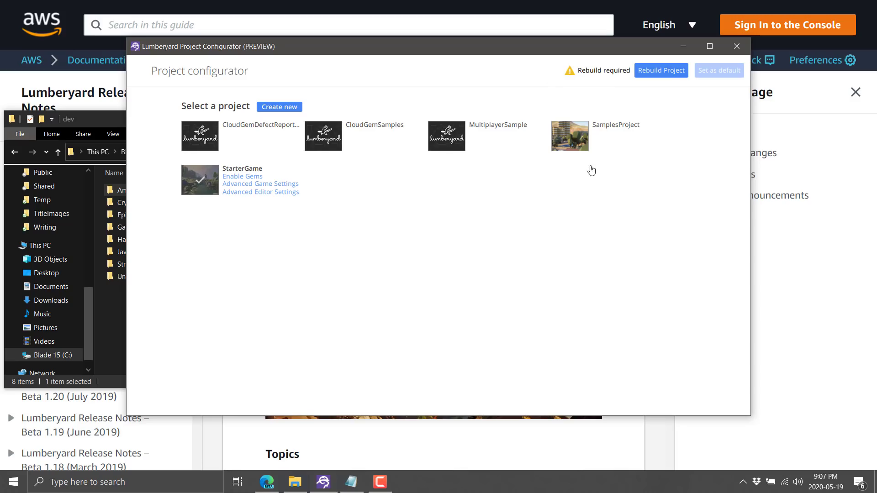
Bring the Beta 1.24 release notes back to the front and scroll up toward the top.
click(571, 451)
scroll(498, 311, up, 6)
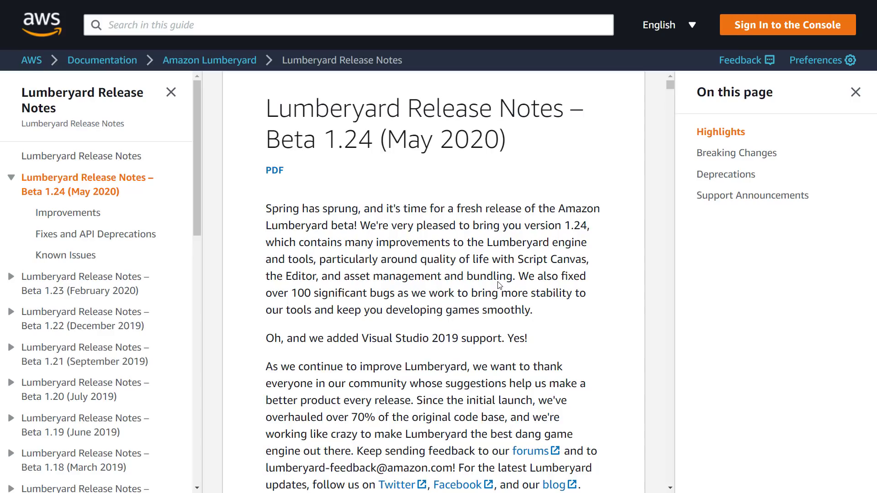
Highlight the Visual Studio 2019 support mention and scroll down to Community Contributions.
scroll(528, 201, down, 2)
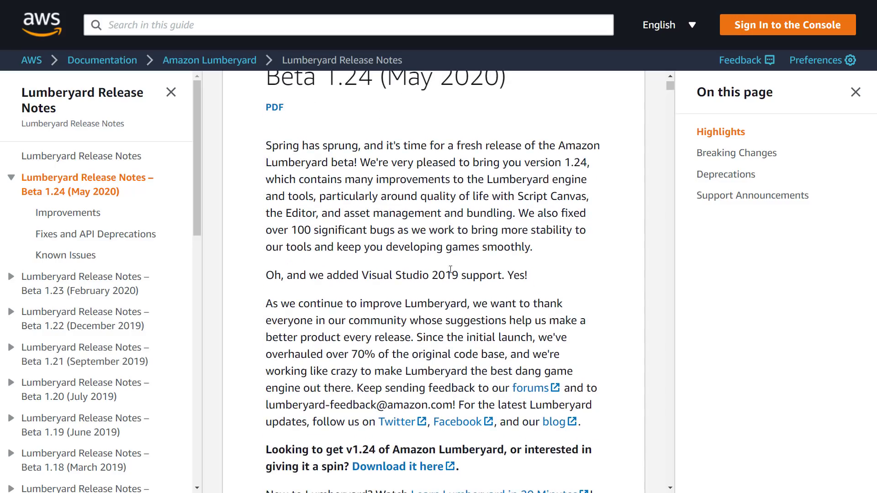
drag(356, 279, 494, 271)
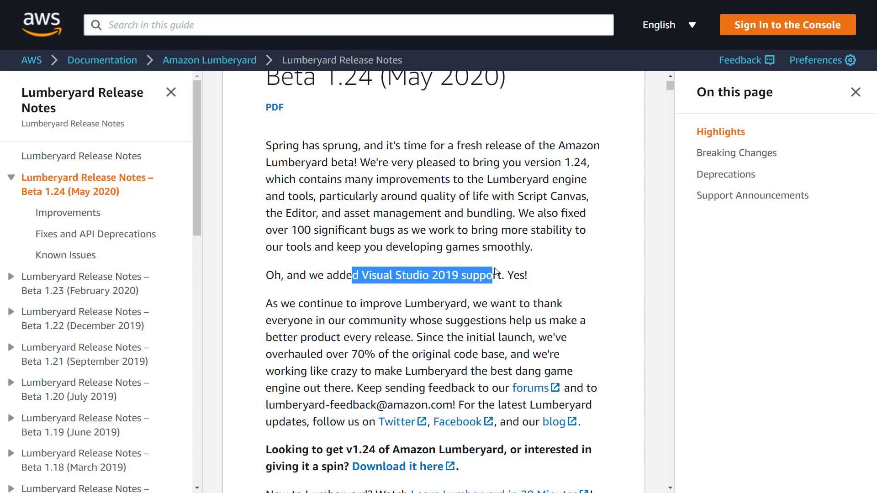
scroll(507, 276, down, 2)
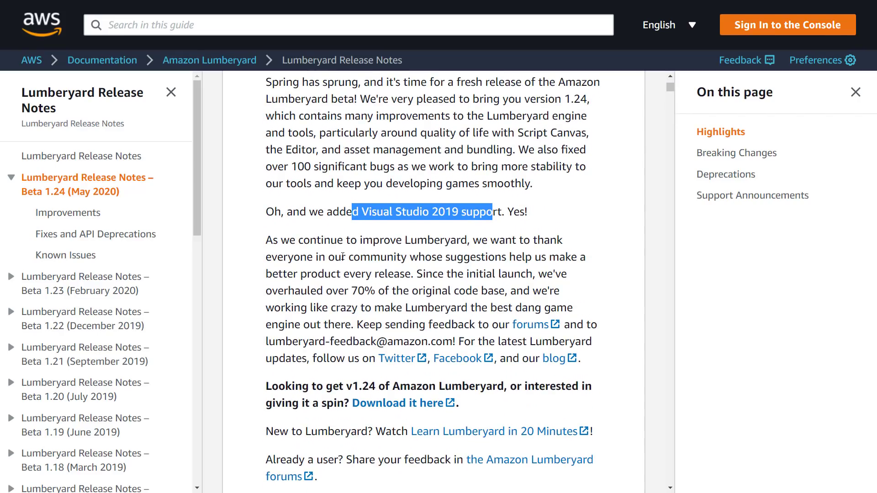
scroll(358, 286, down, 7)
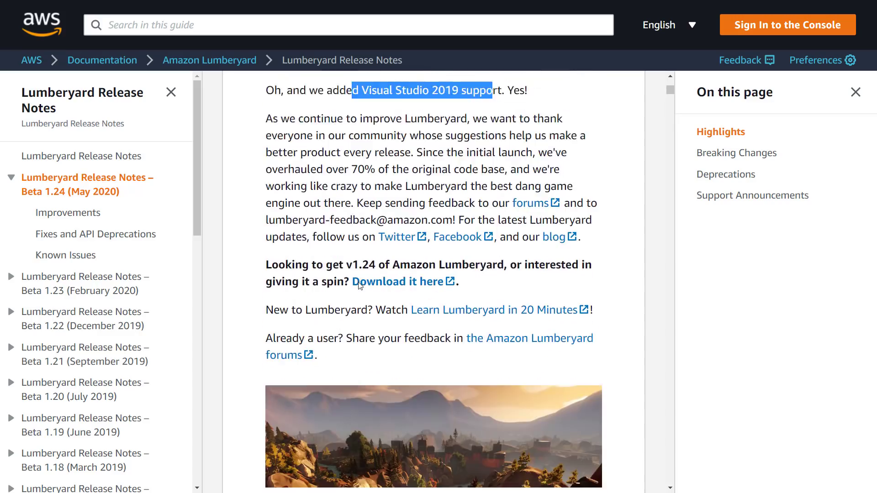
scroll(358, 286, down, 10)
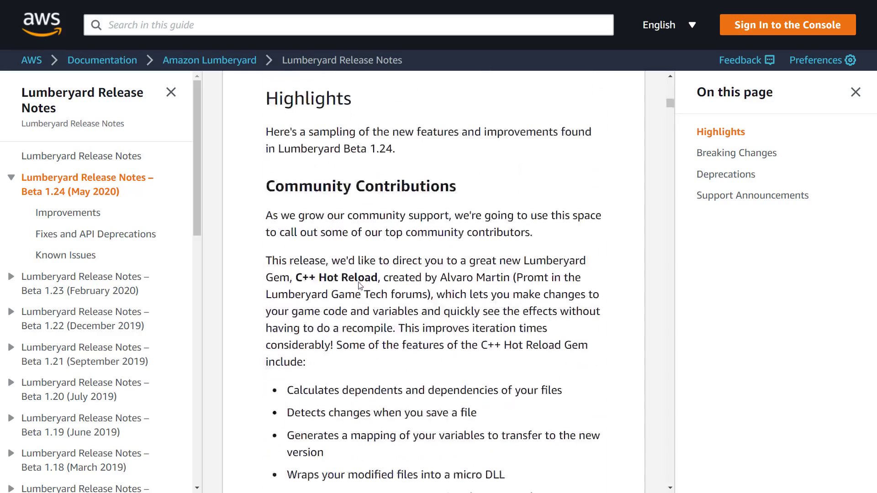
Highlight the C++ Hot Reload Gem name and the word Gem, then clear the highlights.
drag(294, 215, 393, 215)
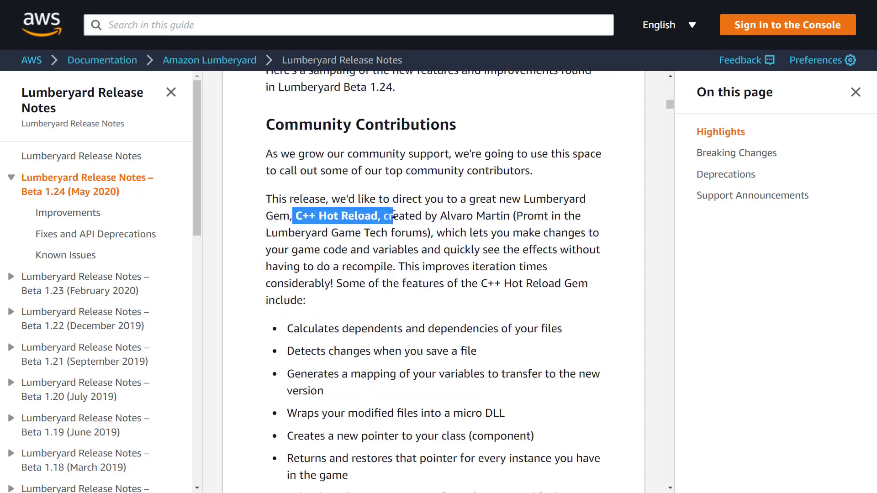
click(310, 213)
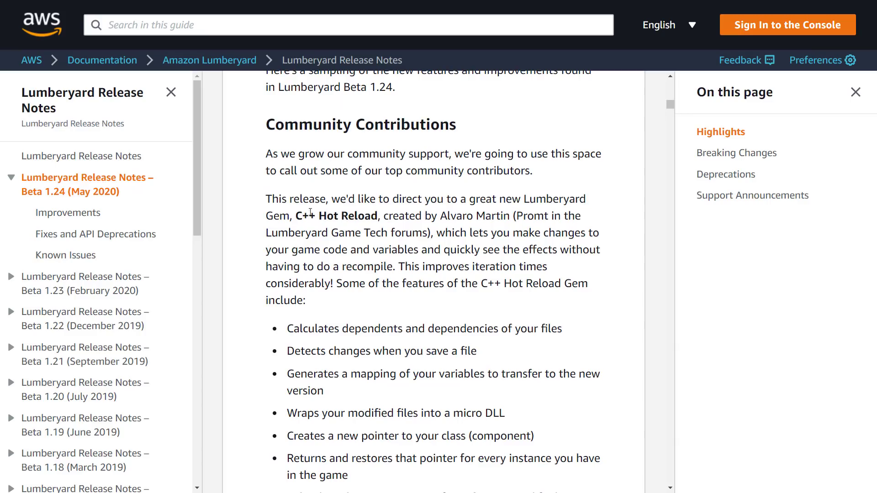
double_click(278, 217)
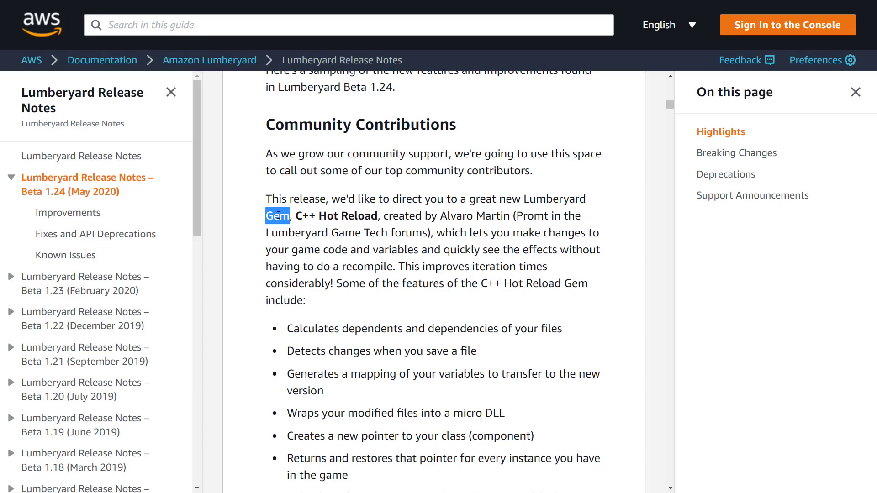
click(311, 221)
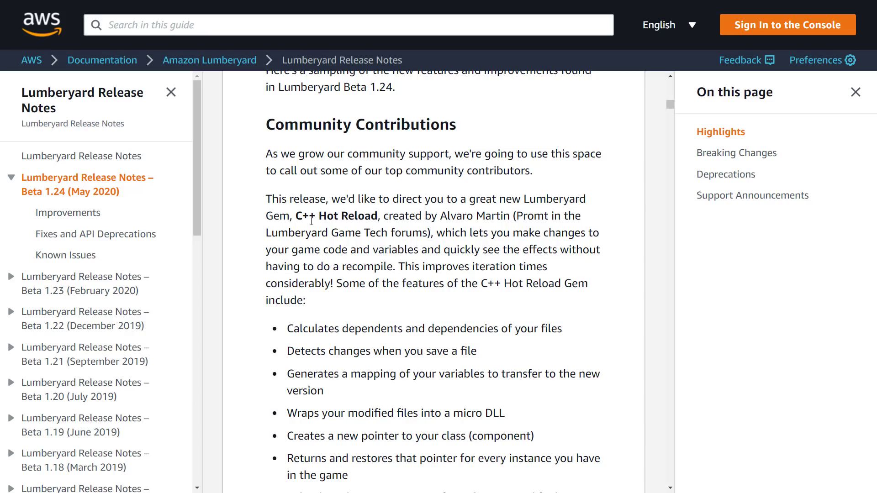
Scroll past the Visual Studio Support and Editor updates to the Asset Management and Processing heading.
scroll(312, 221, down, 10)
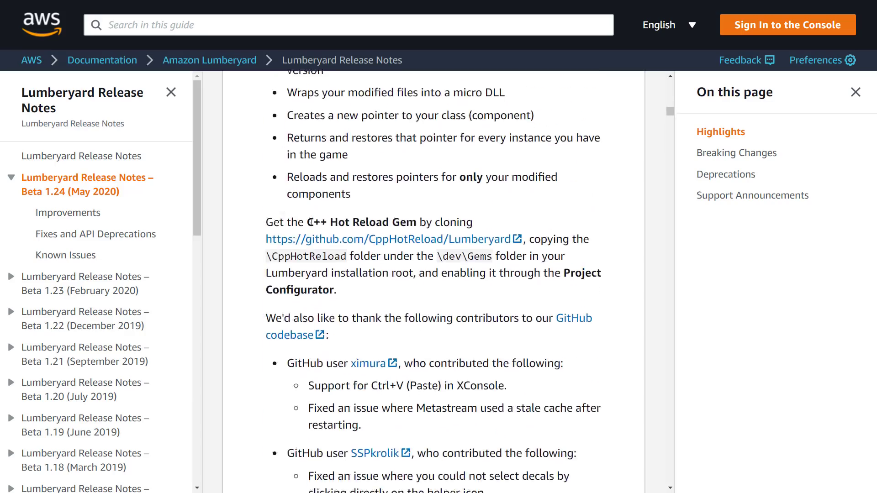
scroll(311, 221, down, 15)
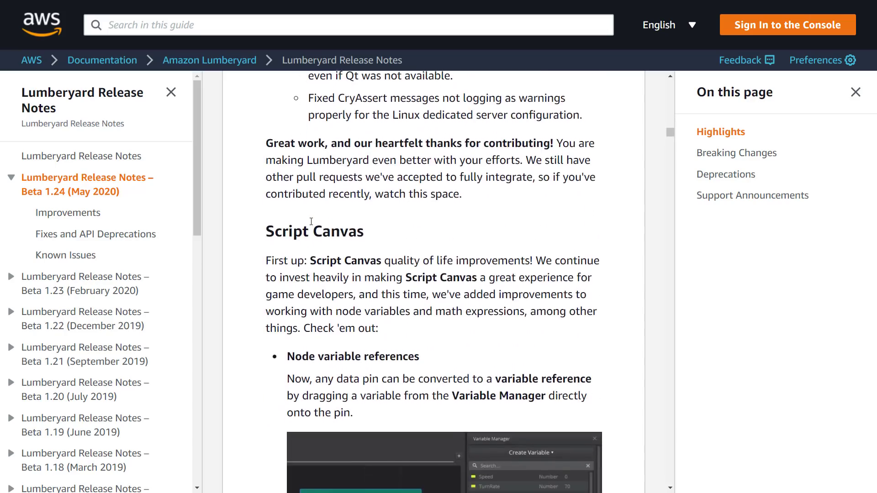
scroll(311, 221, down, 20)
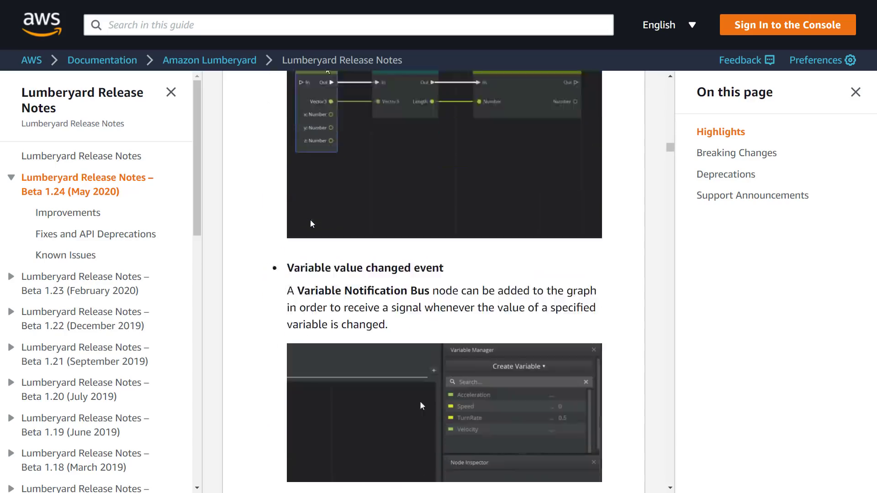
scroll(311, 224, down, 20)
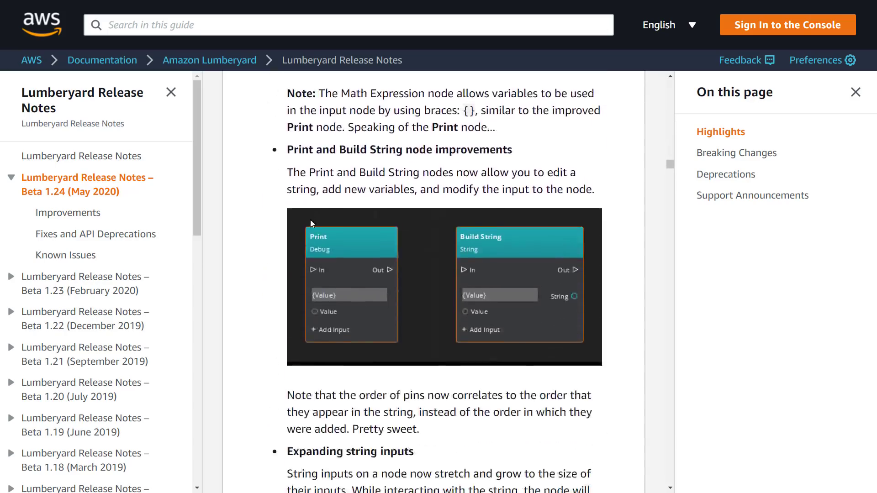
scroll(312, 223, down, 20)
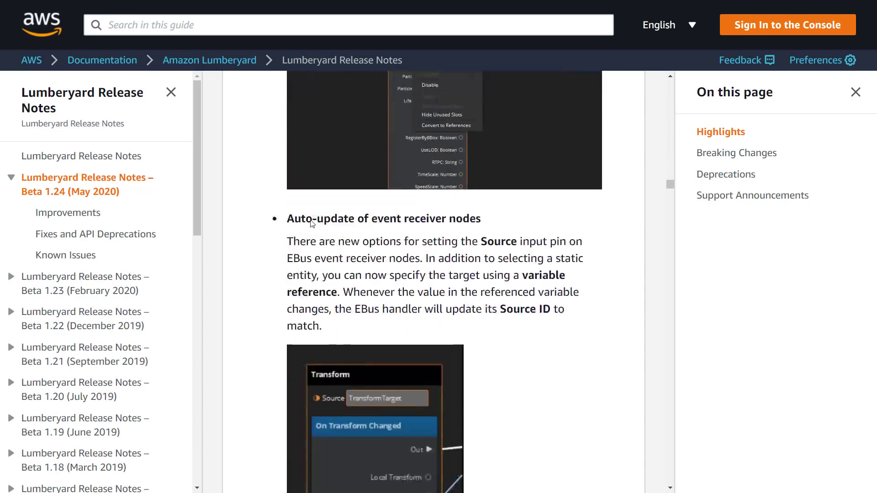
scroll(311, 224, down, 20)
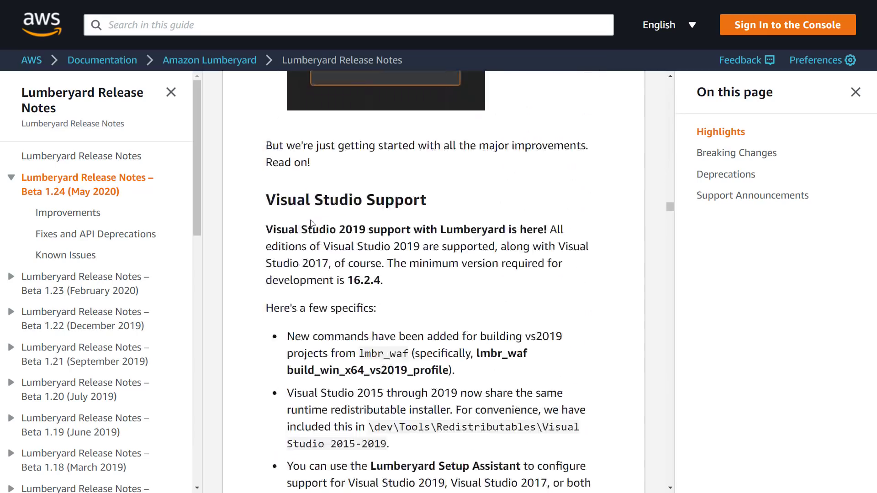
scroll(311, 223, down, 15)
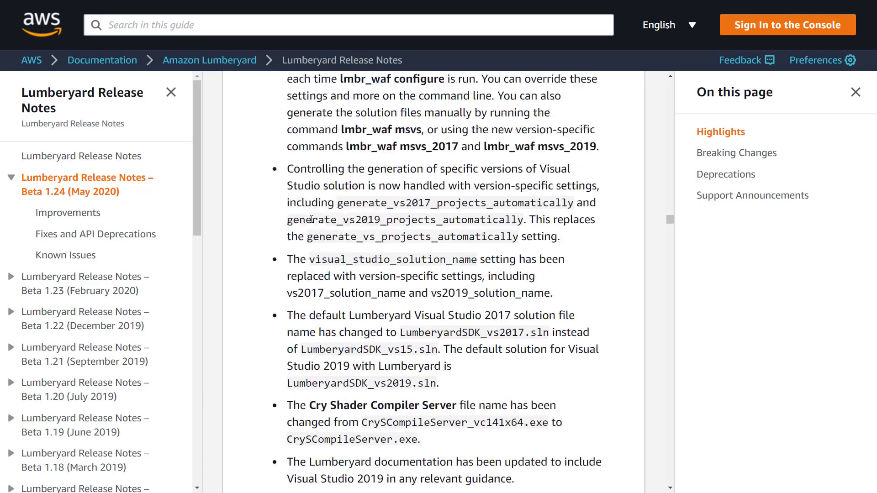
scroll(311, 219, down, 20)
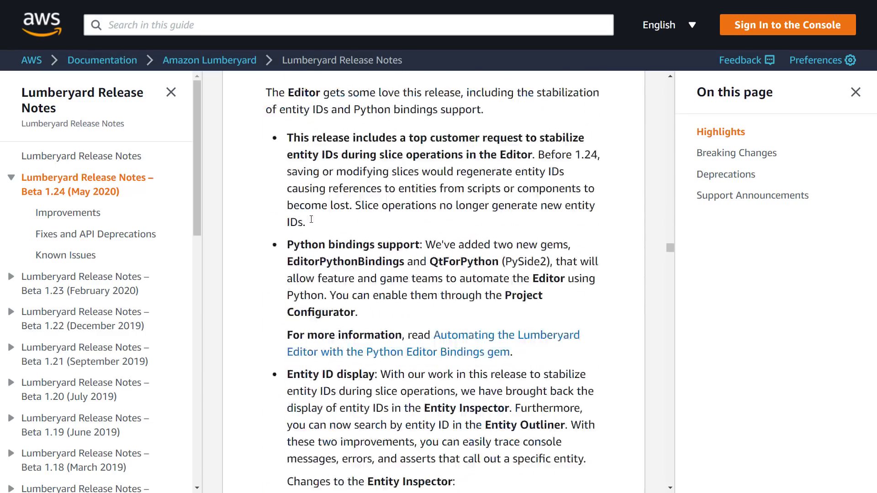
scroll(311, 219, down, 20)
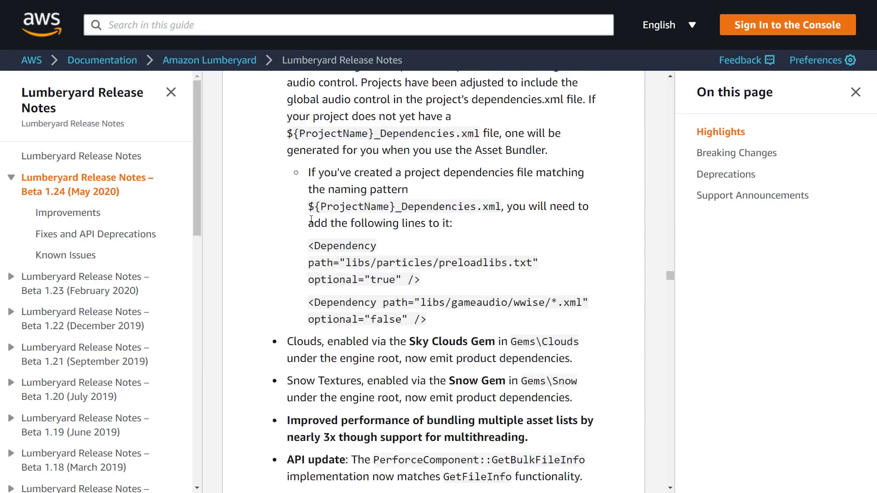
scroll(311, 220, down, 20)
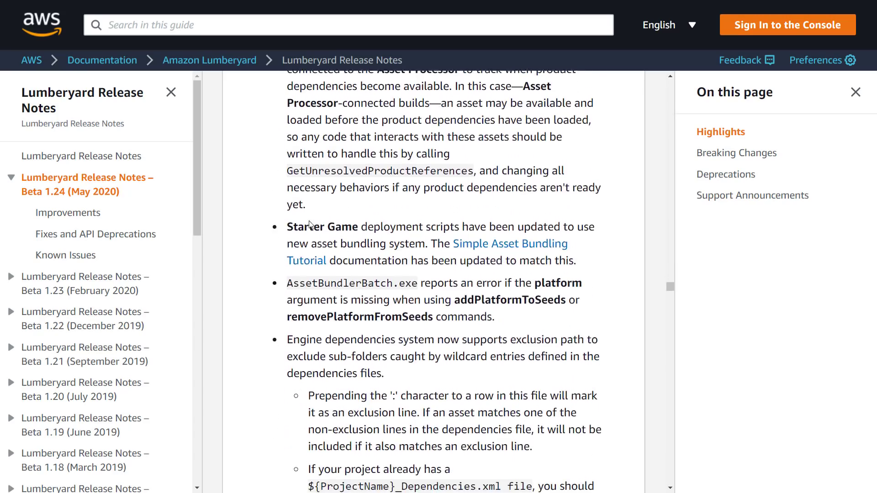
scroll(309, 221, down, 20)
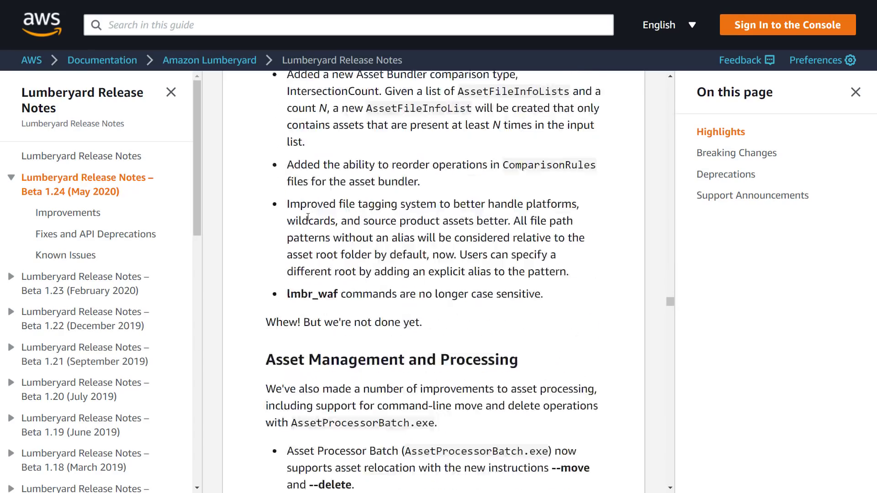
scroll(307, 218, down, 1)
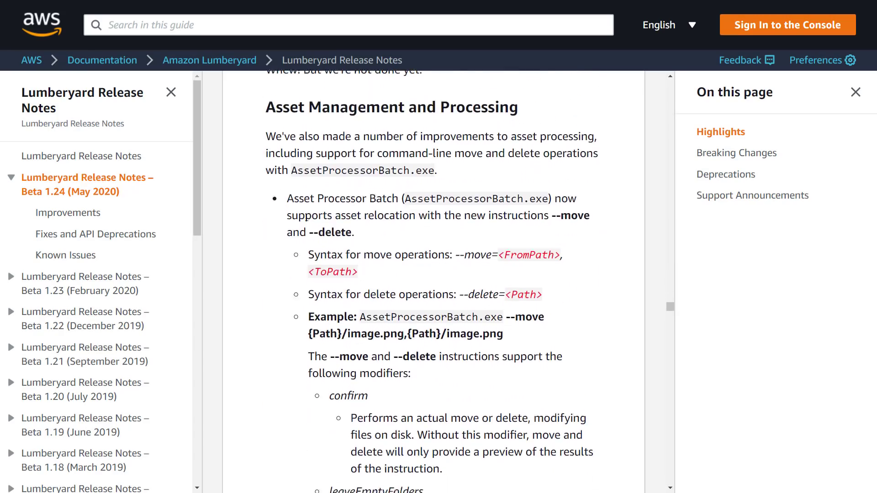
Scroll past the LyShine, Lumberyard Systems and Physics notes to the Documentation section.
scroll(307, 218, down, 3)
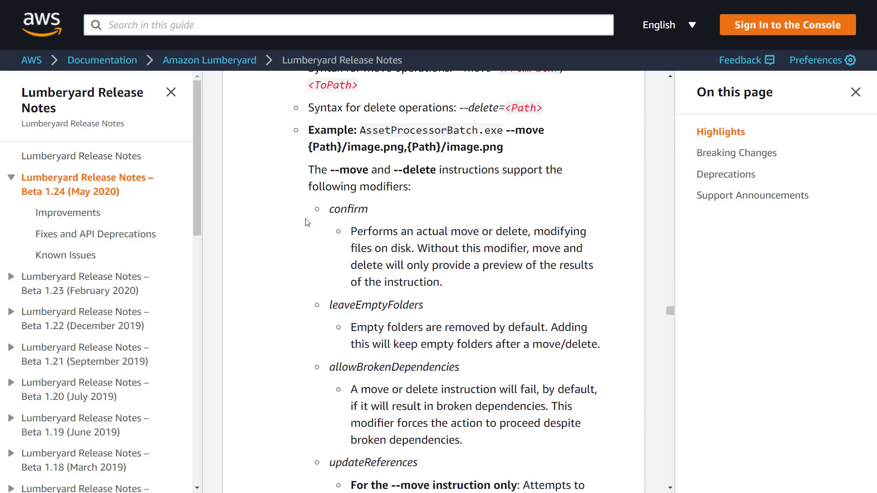
scroll(307, 223, down, 5)
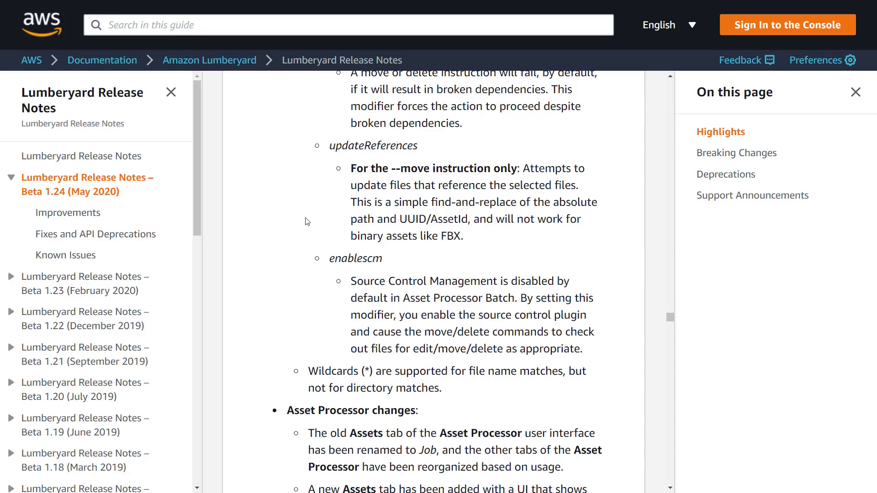
scroll(307, 222, down, 8)
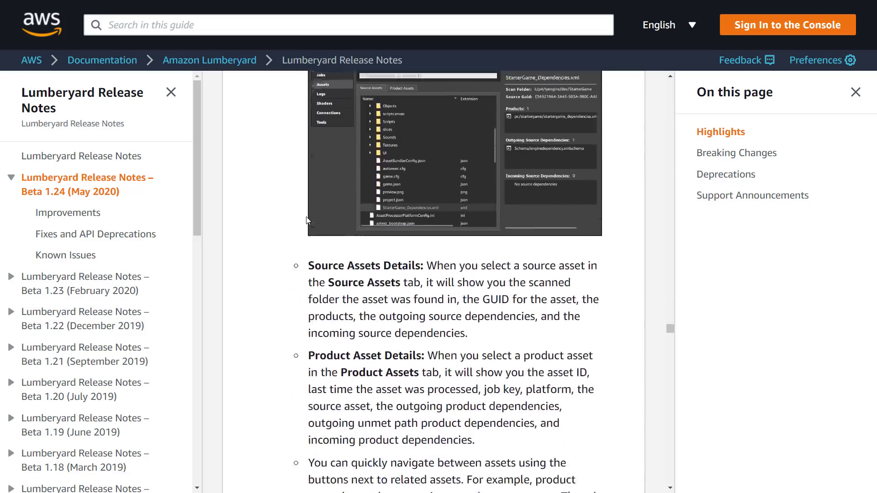
scroll(307, 221, down, 7)
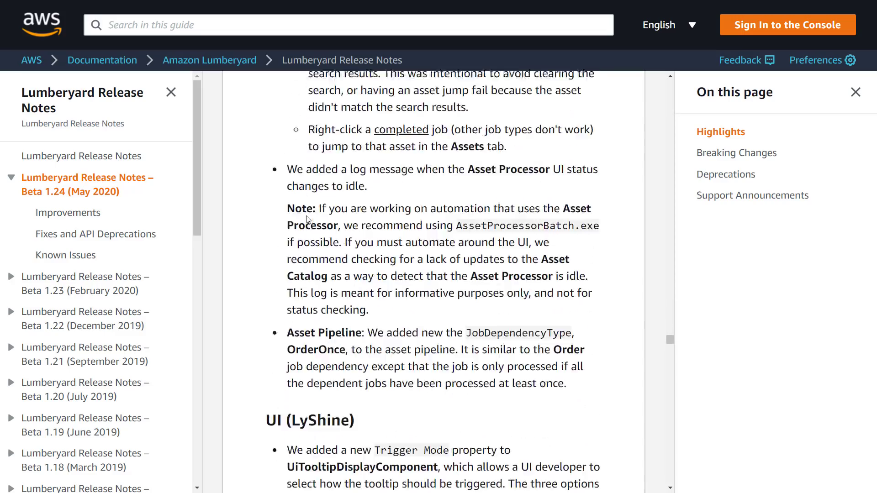
scroll(307, 221, down, 4)
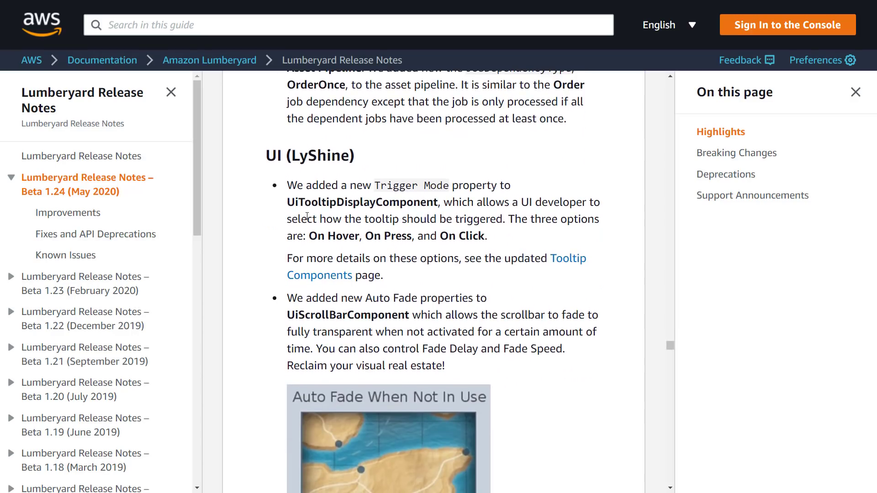
scroll(307, 216, down, 8)
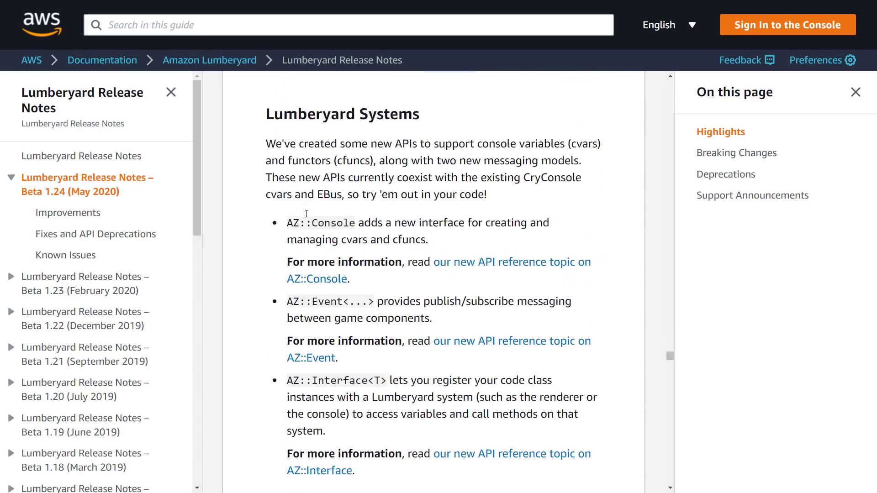
scroll(307, 215, down, 4)
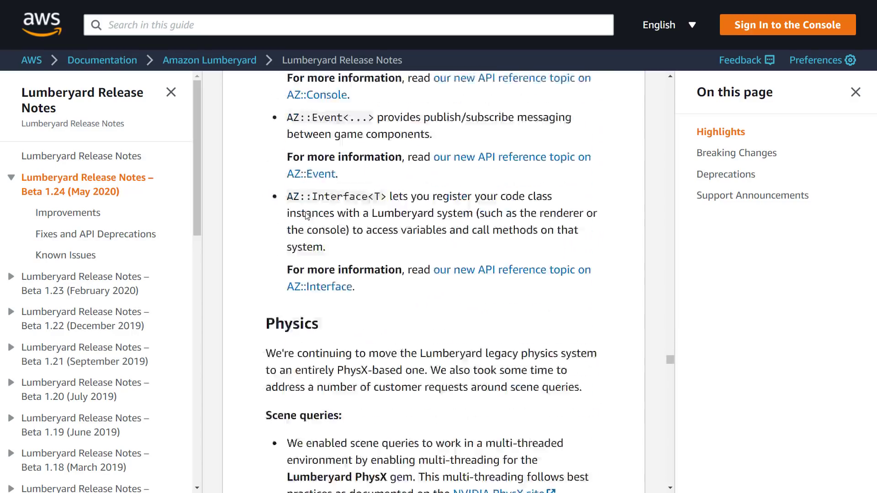
scroll(306, 217, down, 14)
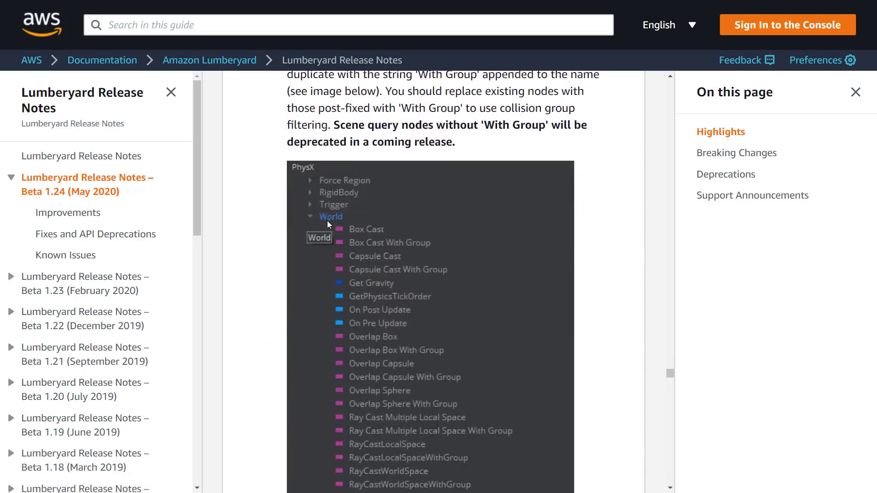
scroll(327, 234, down, 4)
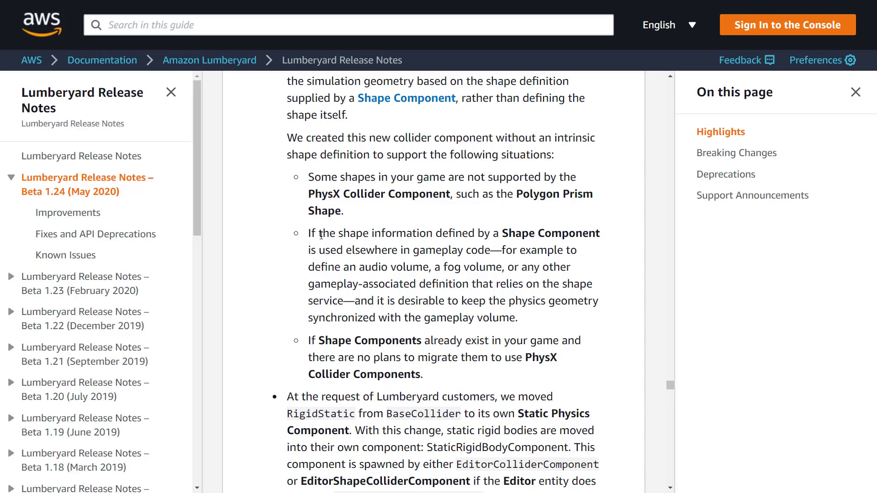
scroll(316, 245, down, 13)
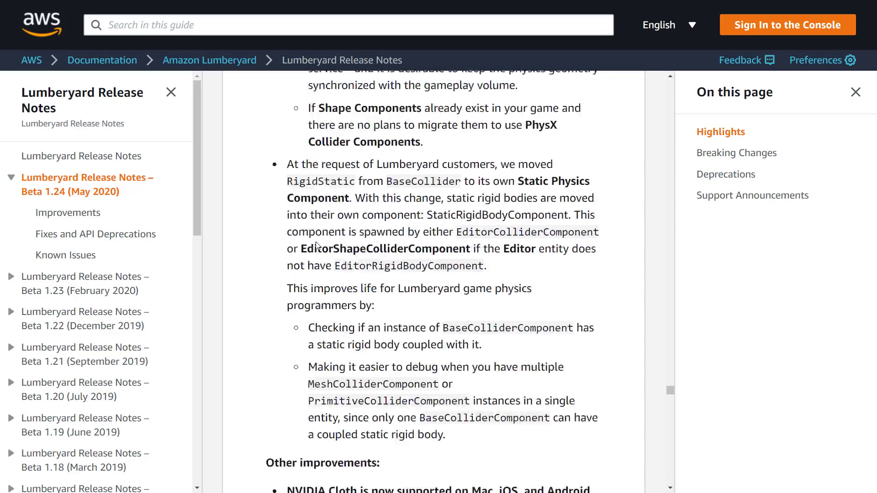
scroll(313, 233, down, 8)
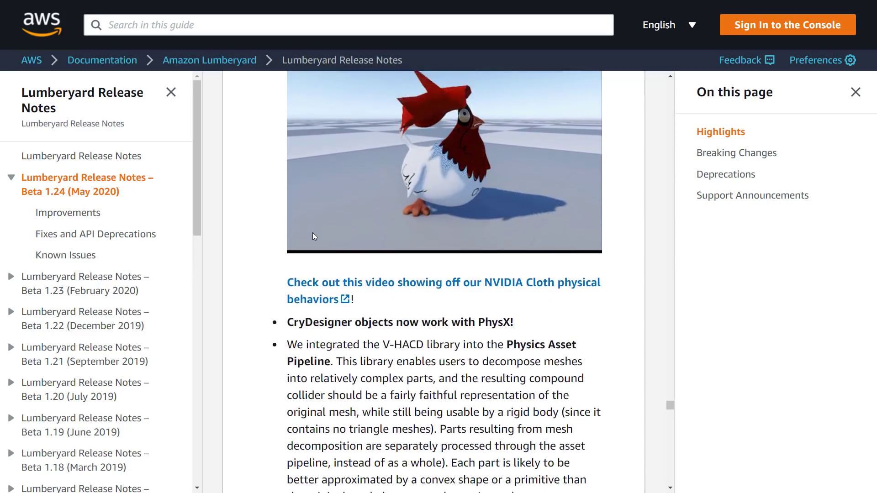
scroll(313, 233, down, 6)
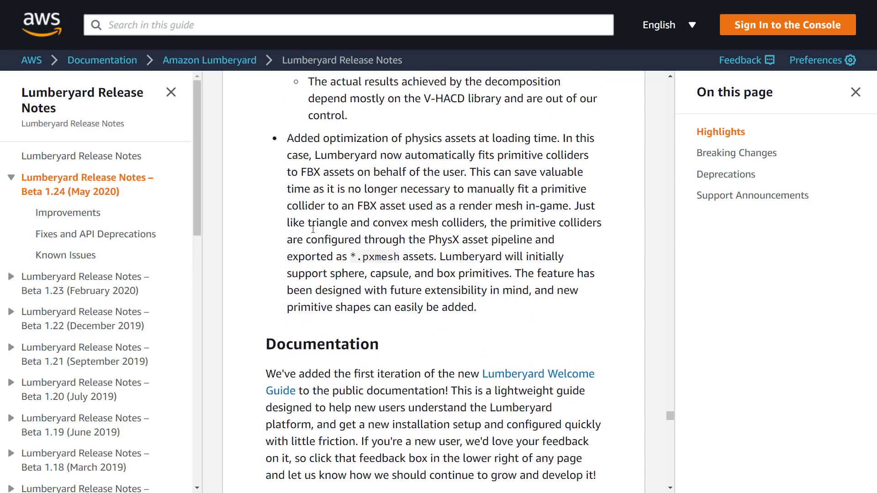
Scroll past Deprecations and Support Announcements to the Lumberyard UI 2.0 teaser at the page end.
scroll(313, 230, down, 4)
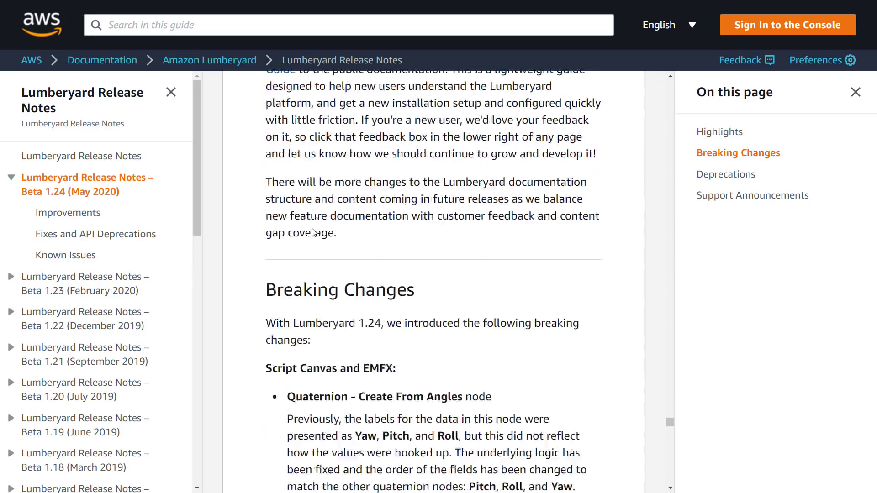
scroll(314, 232, down, 10)
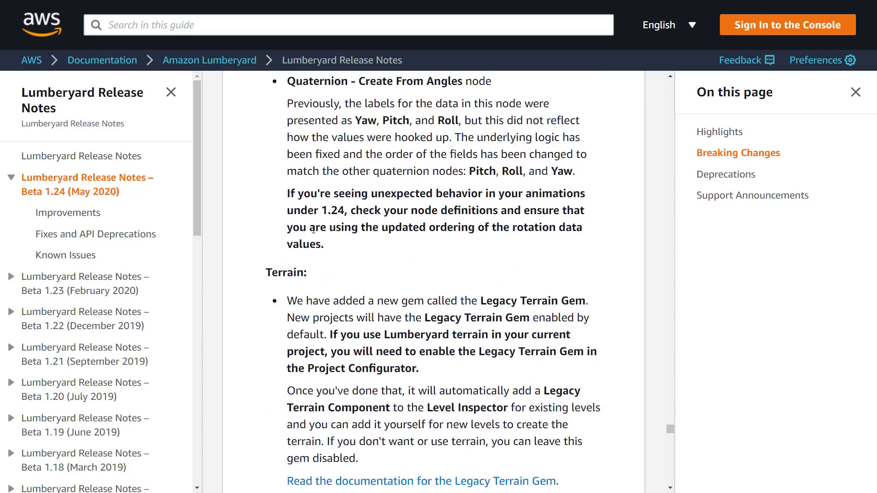
scroll(314, 229, down, 8)
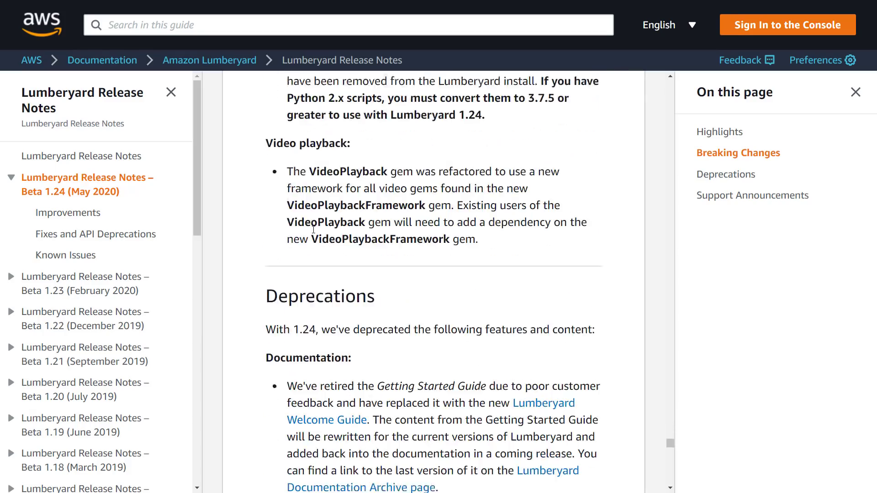
scroll(314, 233, down, 1)
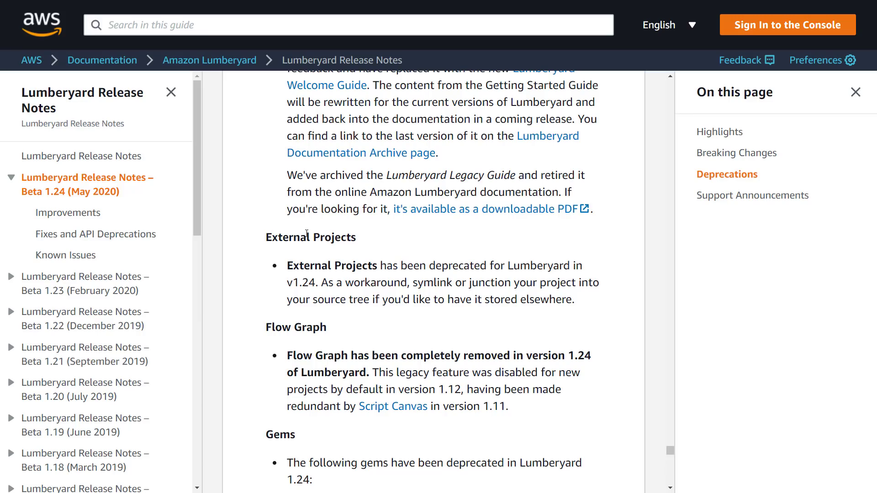
scroll(306, 233, down, 5)
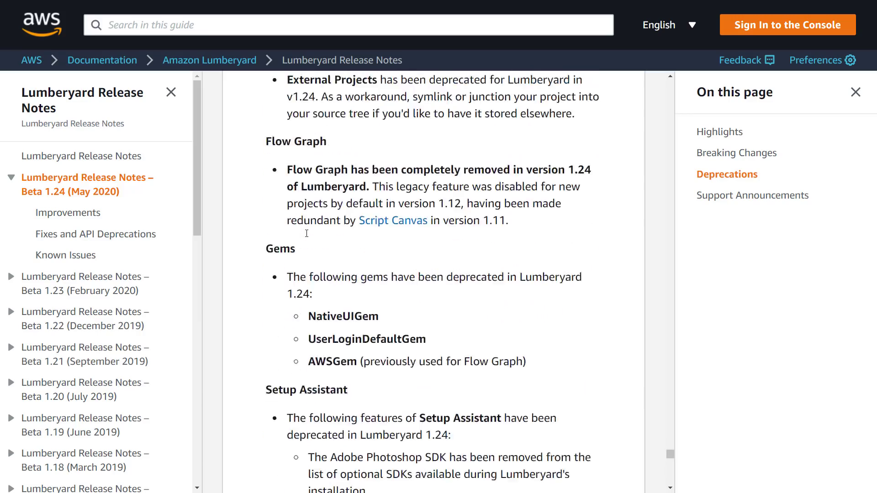
scroll(307, 233, down, 6)
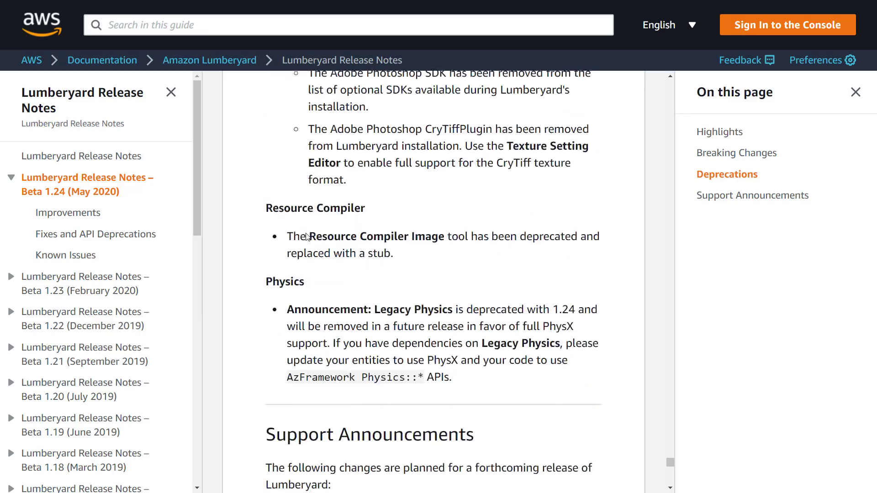
scroll(307, 233, down, 3)
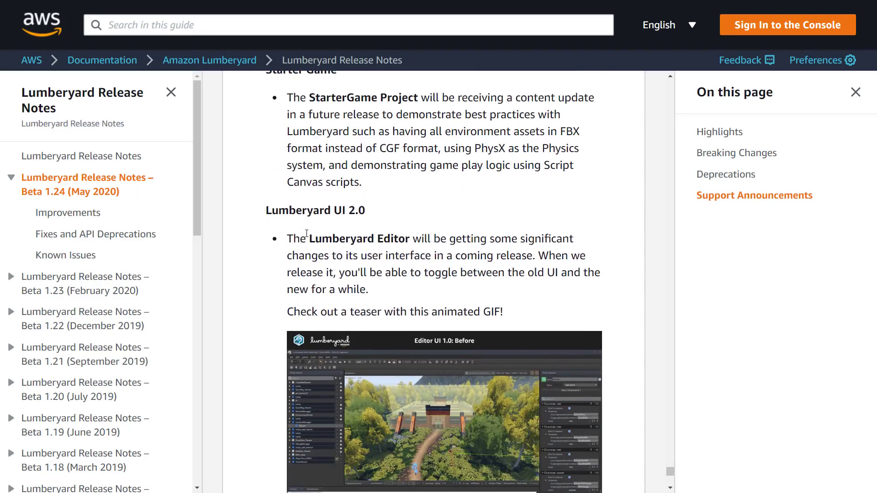
scroll(306, 233, down, 3)
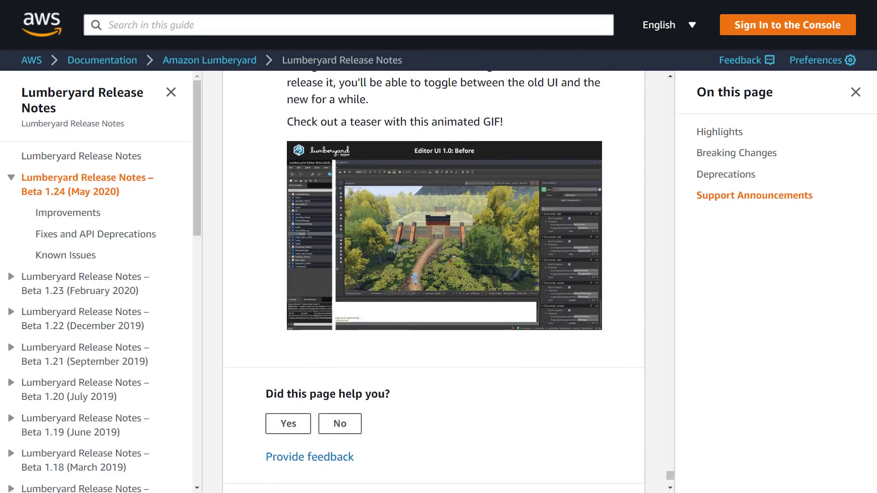